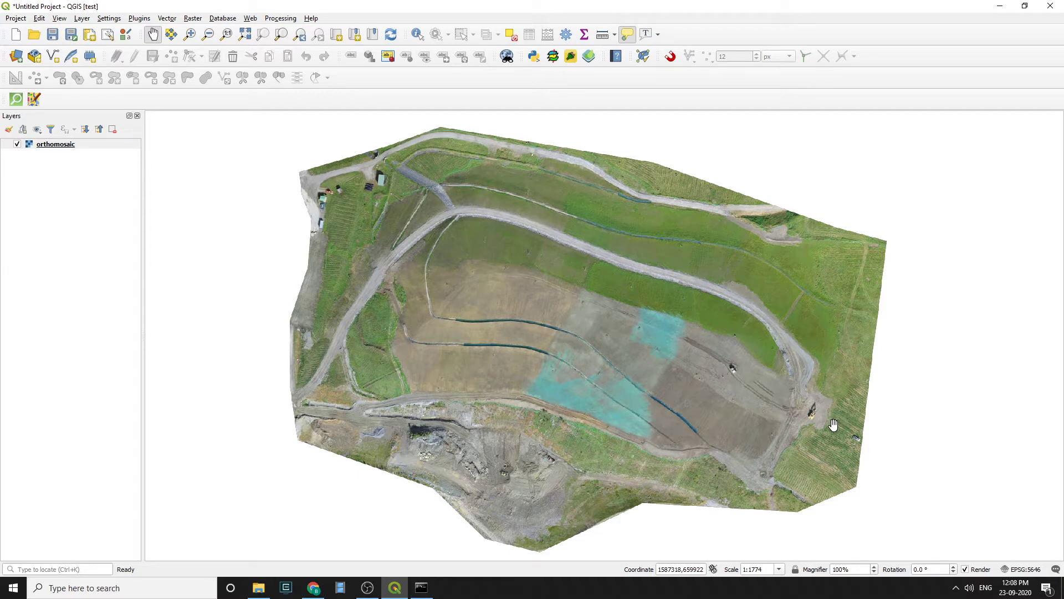
Browse from Local Disk (C:) through Program Files into the GDAL folder.
click(259, 588)
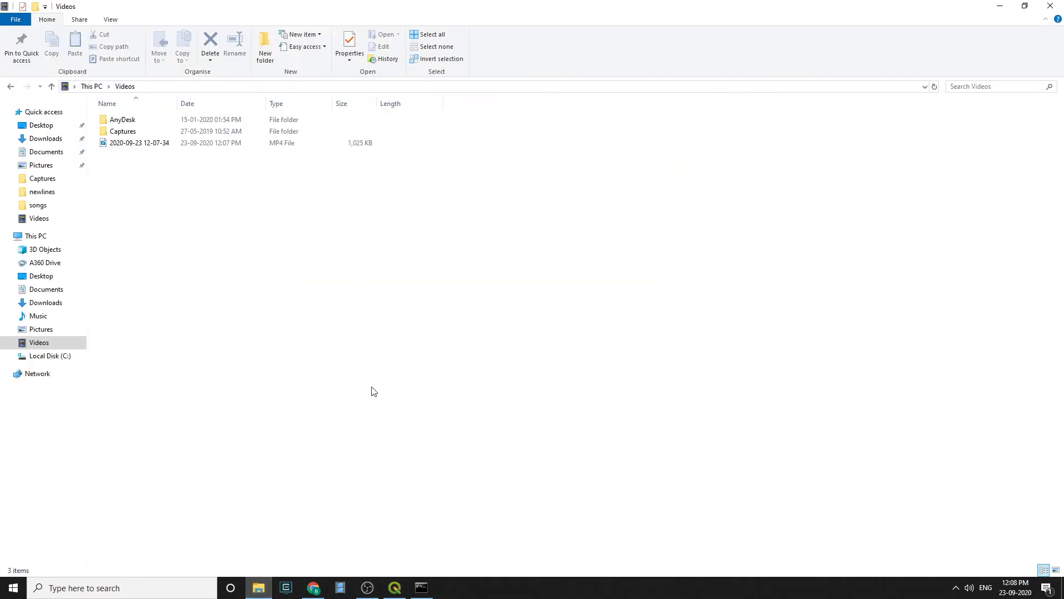
click(50, 357)
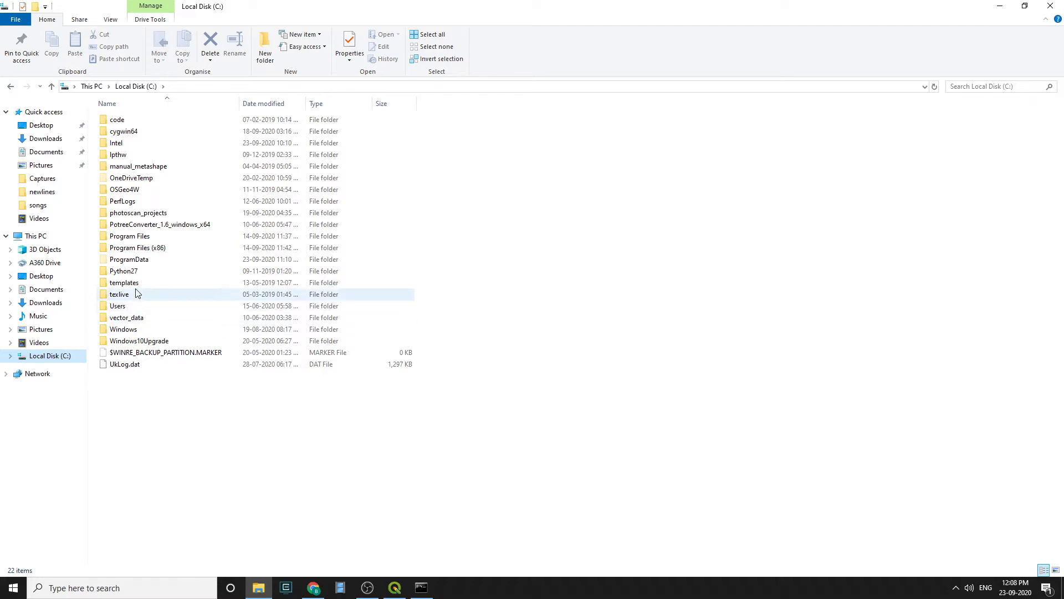
click(130, 236)
double_click(140, 241)
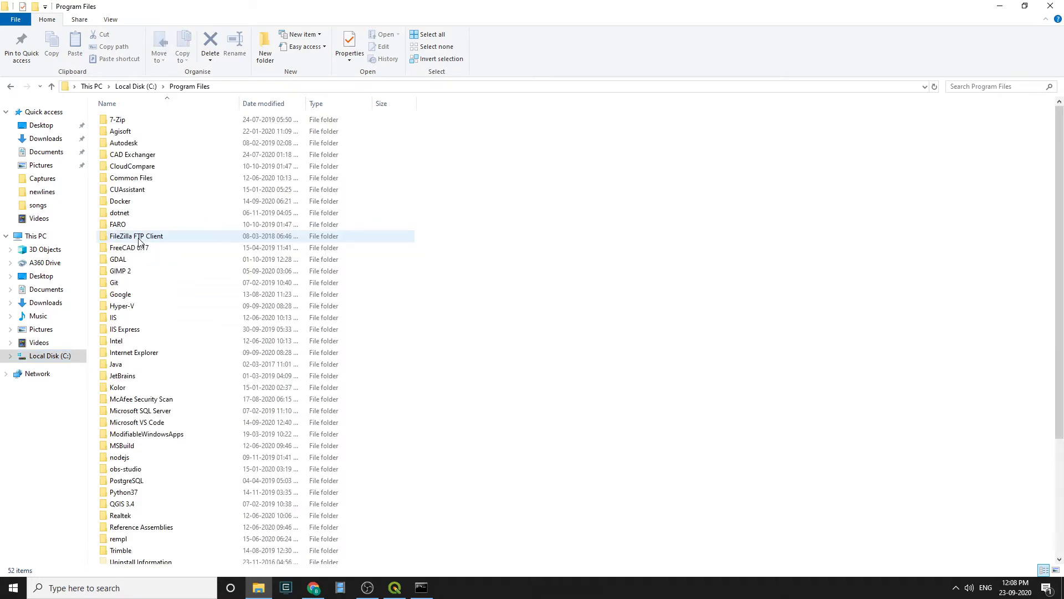
double_click(124, 265)
Start Git Bash in the GDAL folder and run python gdal2tiles.py --help.
right_click(529, 268)
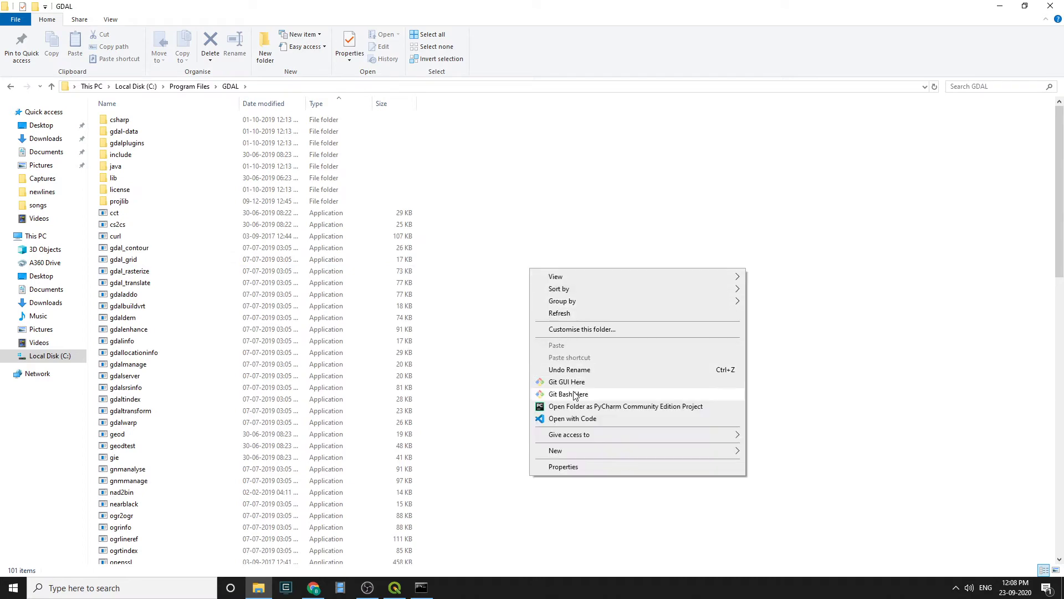
click(569, 393)
drag(430, 57, 642, 204)
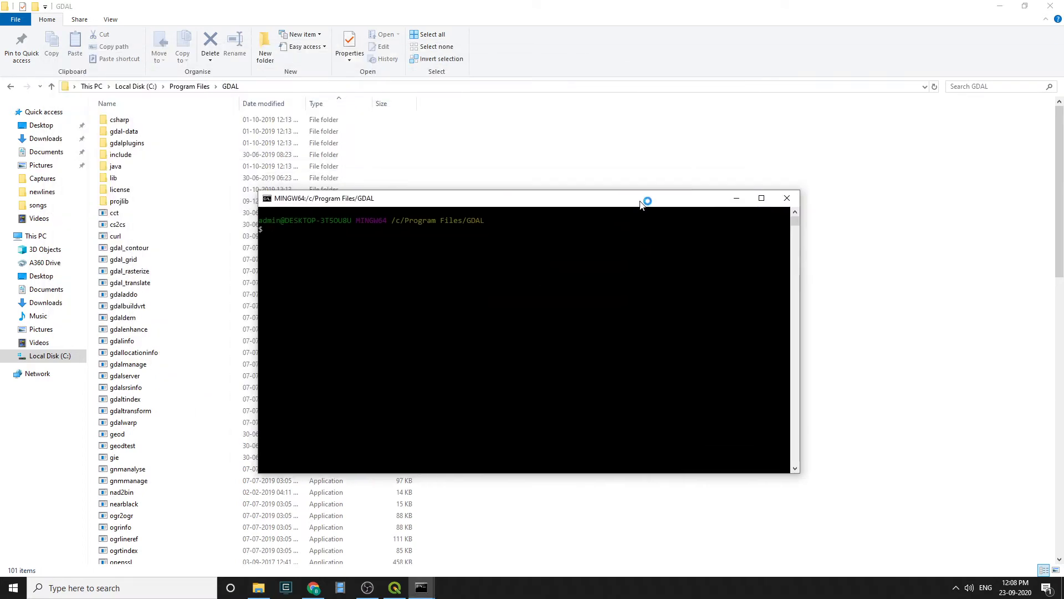
text(python)
text(gdal2tiles.py )
text(--help)
key(Return)
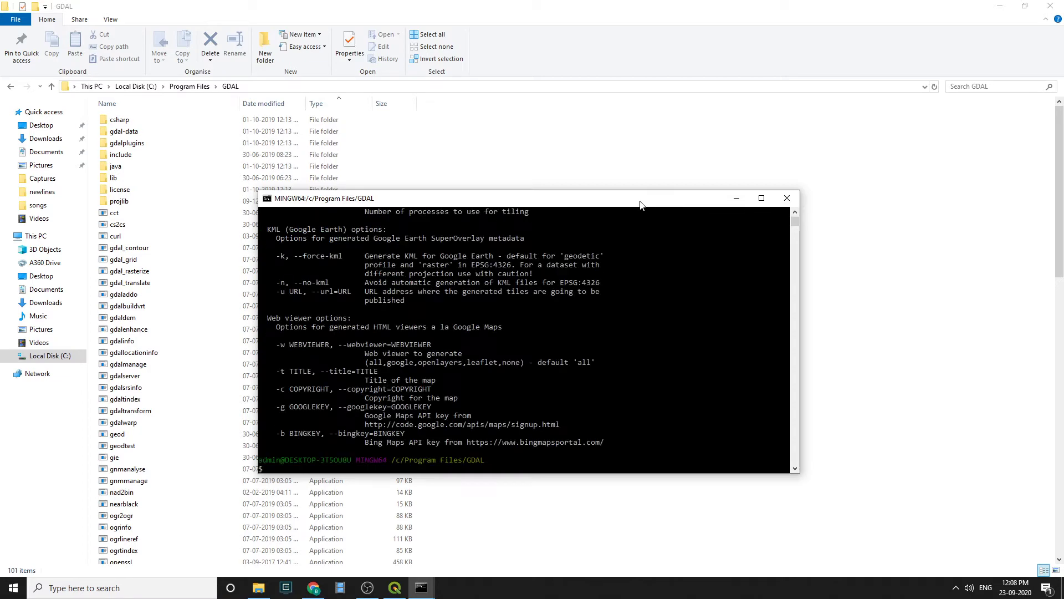
scroll(499, 333, up, 3)
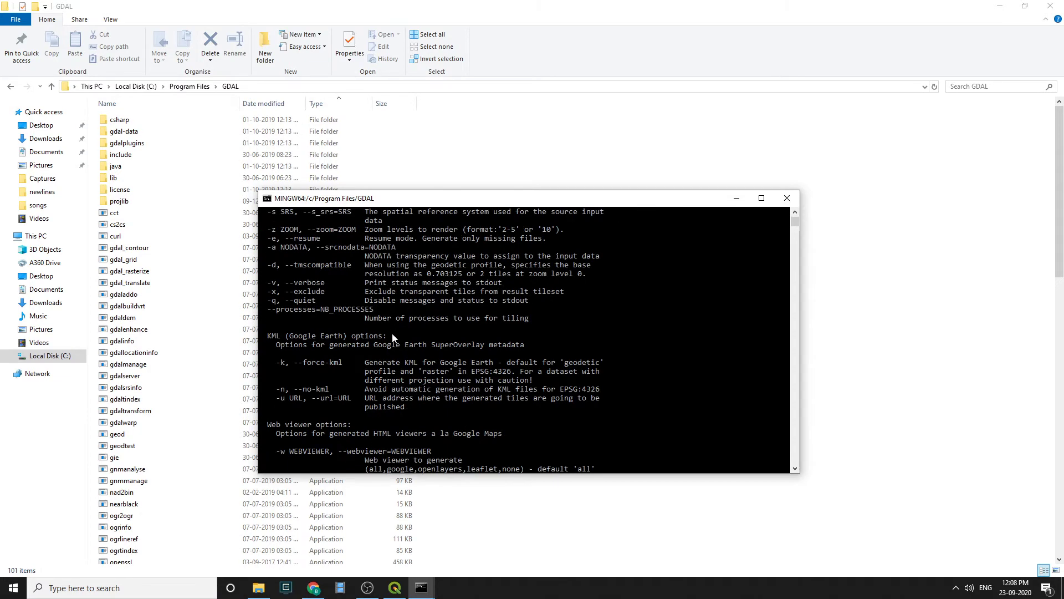
scroll(416, 333, up, 3)
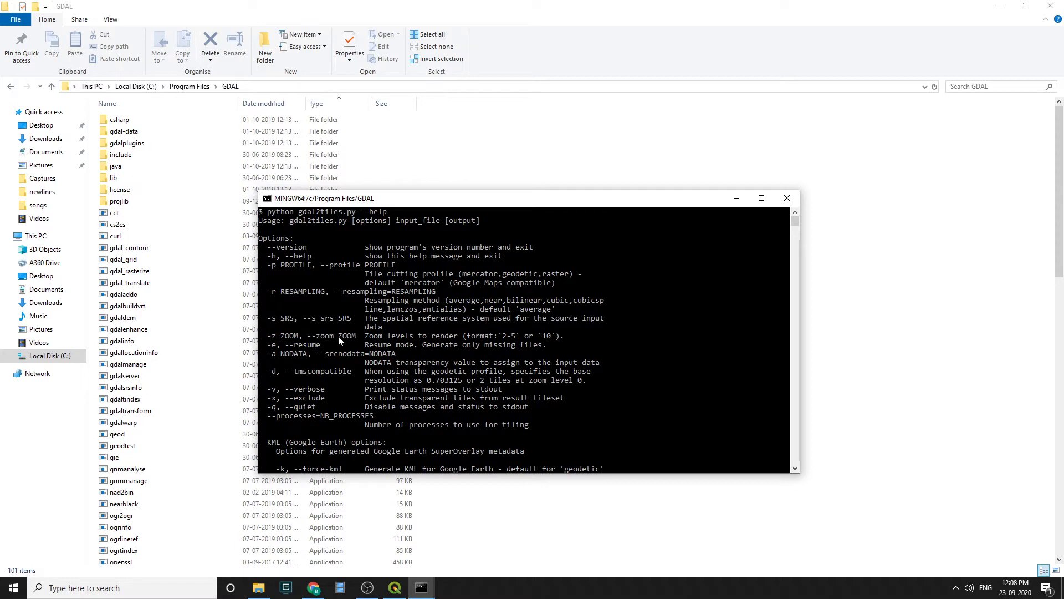
scroll(338, 336, down, 5)
scroll(338, 336, down, 5)
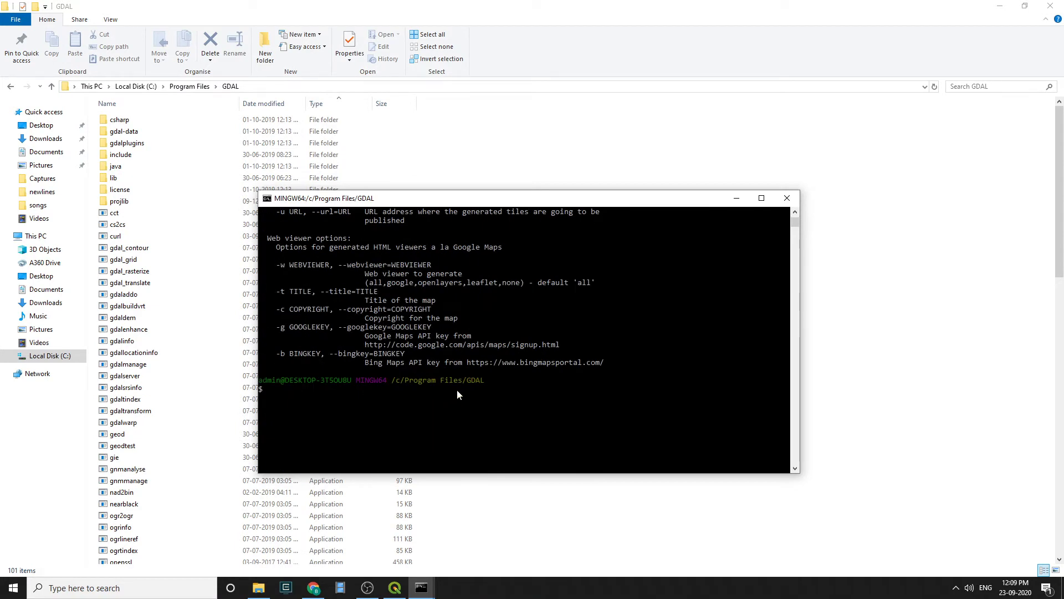
text(python)
text( gdla)
Run gdal2tiles.py -z 12-18 on Downloads/orthomosaic.tif with output to Downloads/test/.
key(BackSpace)
key(BackSpace)
text(al)
text(2t)
key(Tab)
text(-z 12-)
text(18 )
text(/c/u)
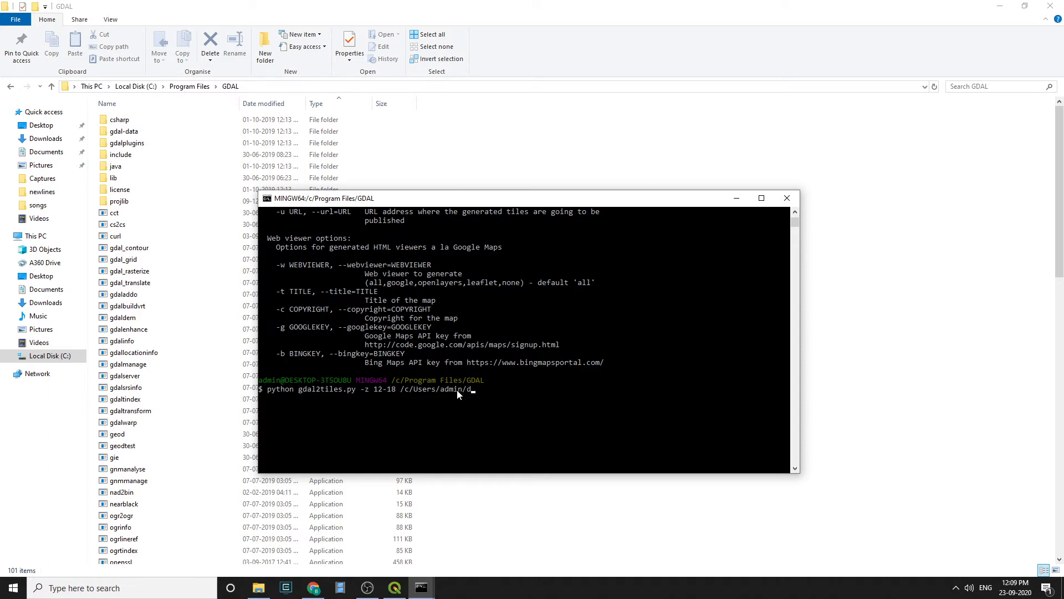
key(Tab)
text(o)
key(Tab)
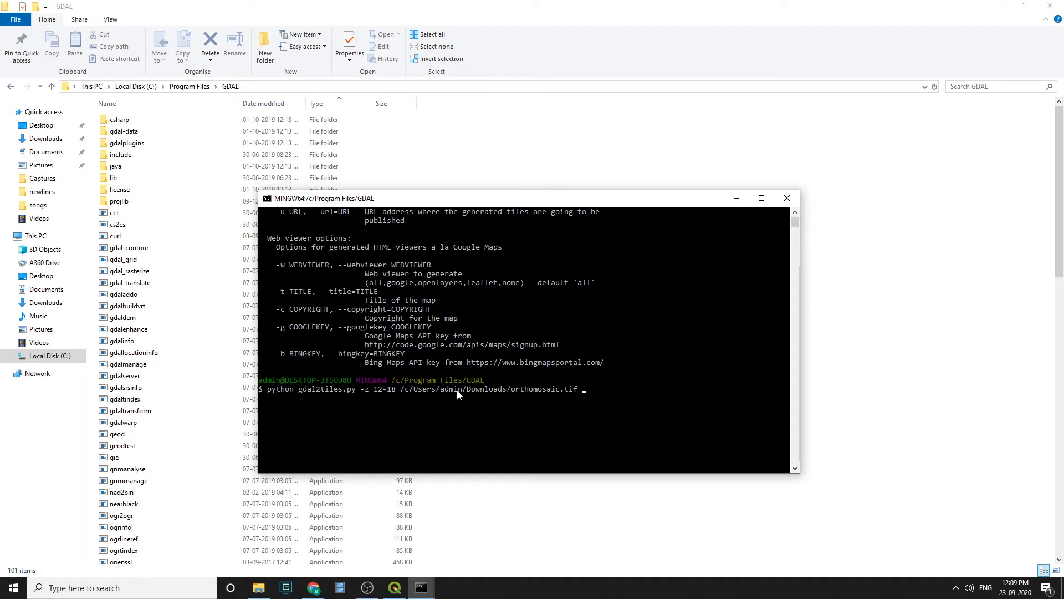
text(/c)
text(usu)
key(Tab)
text(dow)
key(BackSpace)
key(BackSpace)
key(BackSpace)
text(a)
key(Tab)
text(dow)
key(Tab)
text(te)
key(Tab)
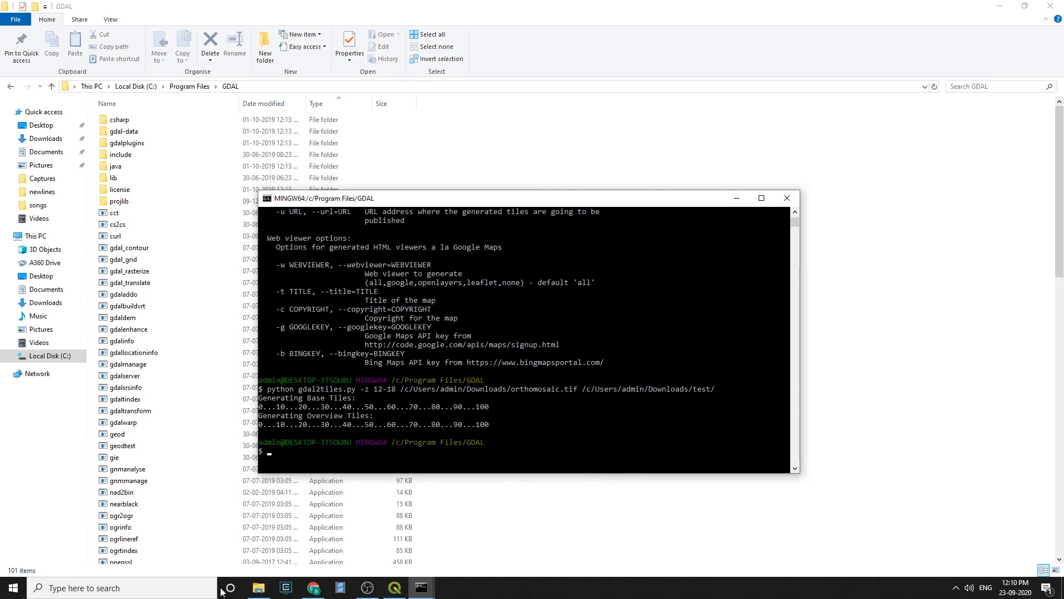
Open Downloads/test and select the leaflet viewer page beside tile folders 12–18.
click(259, 588)
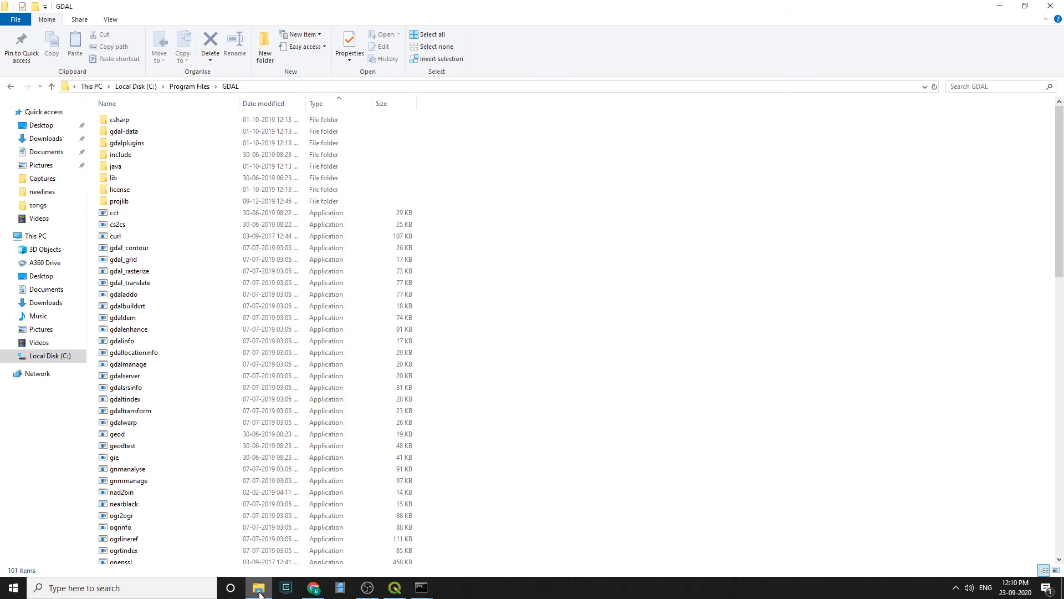
click(45, 302)
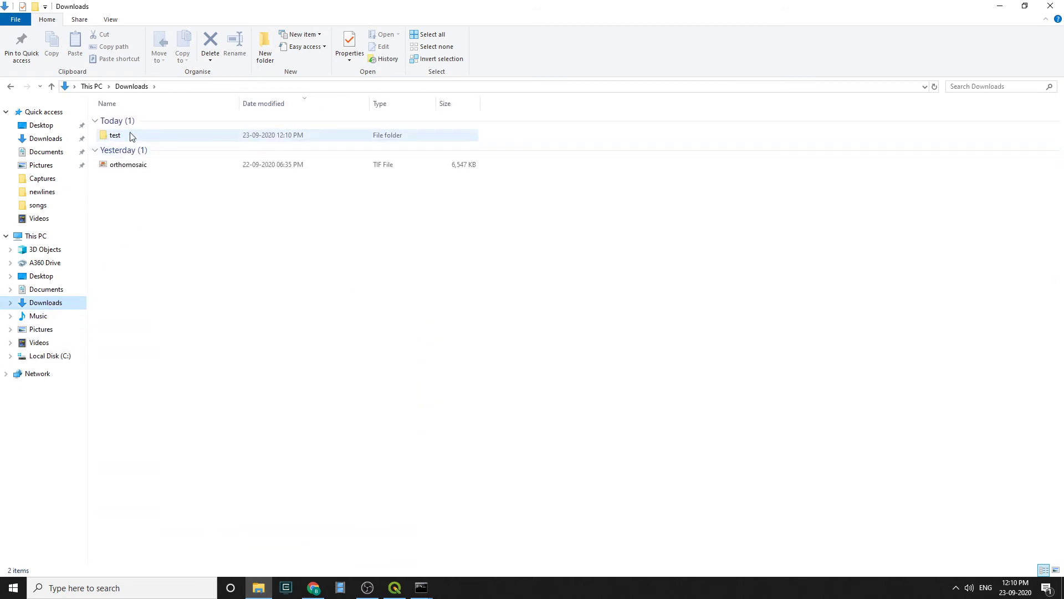
double_click(115, 135)
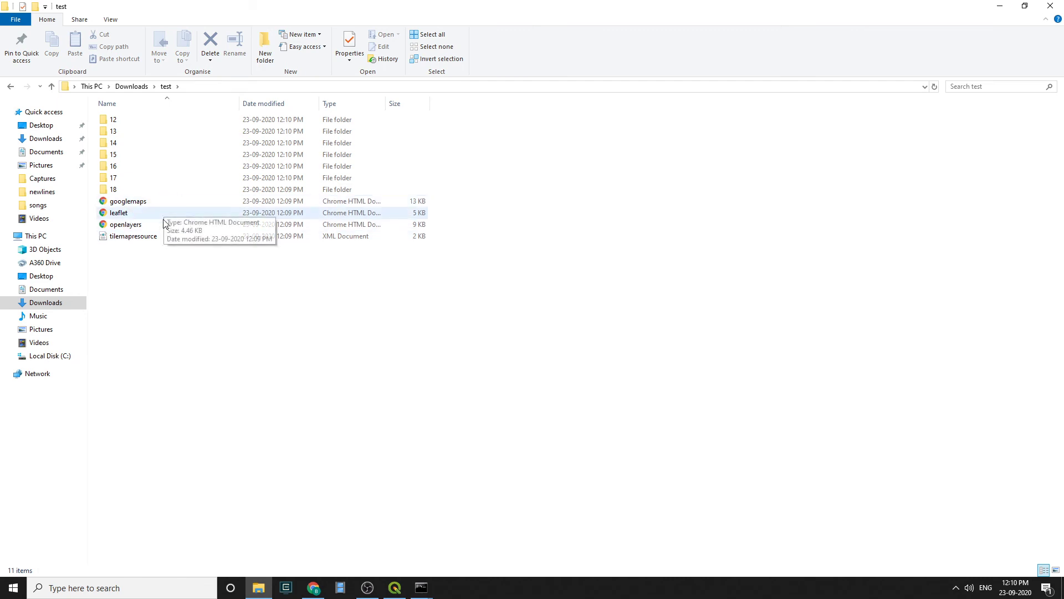
click(128, 215)
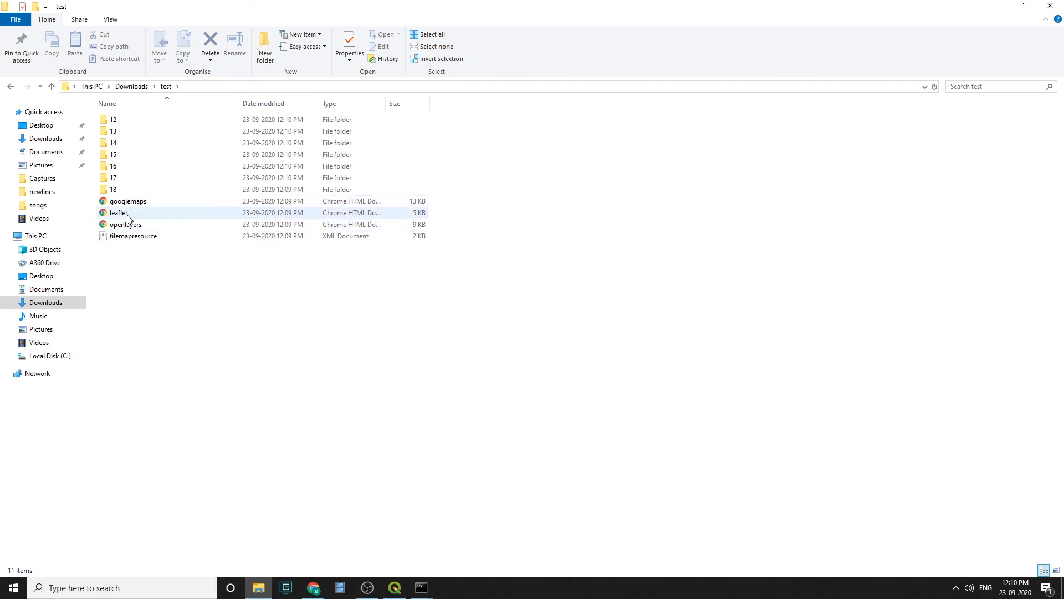
Open leaflet.html in Chrome, enable the orthomosaic Layer, and pan to recentre it.
double_click(127, 214)
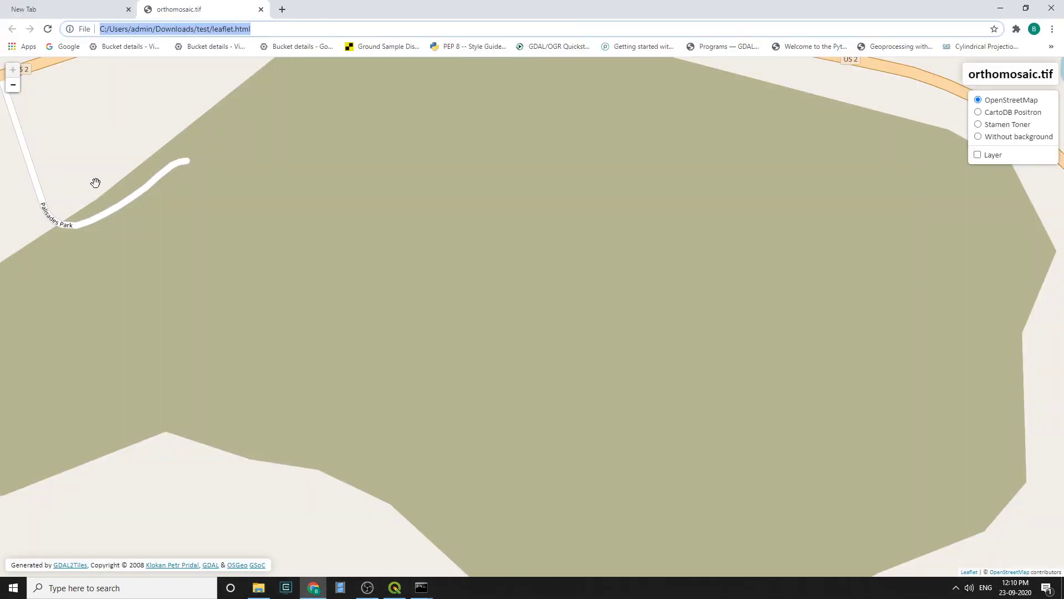
click(977, 154)
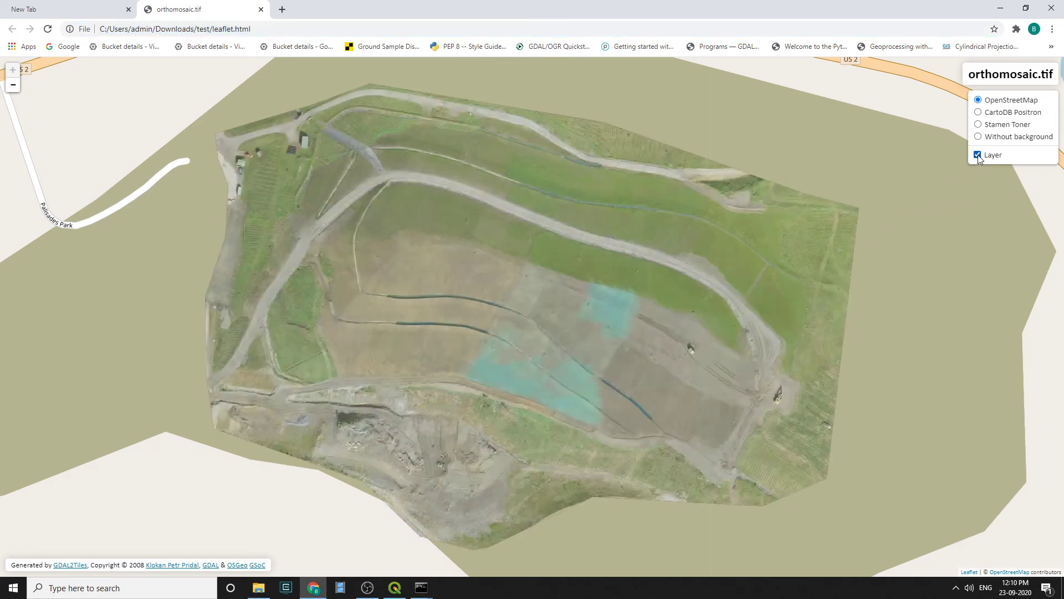
scroll(669, 296, down, 2)
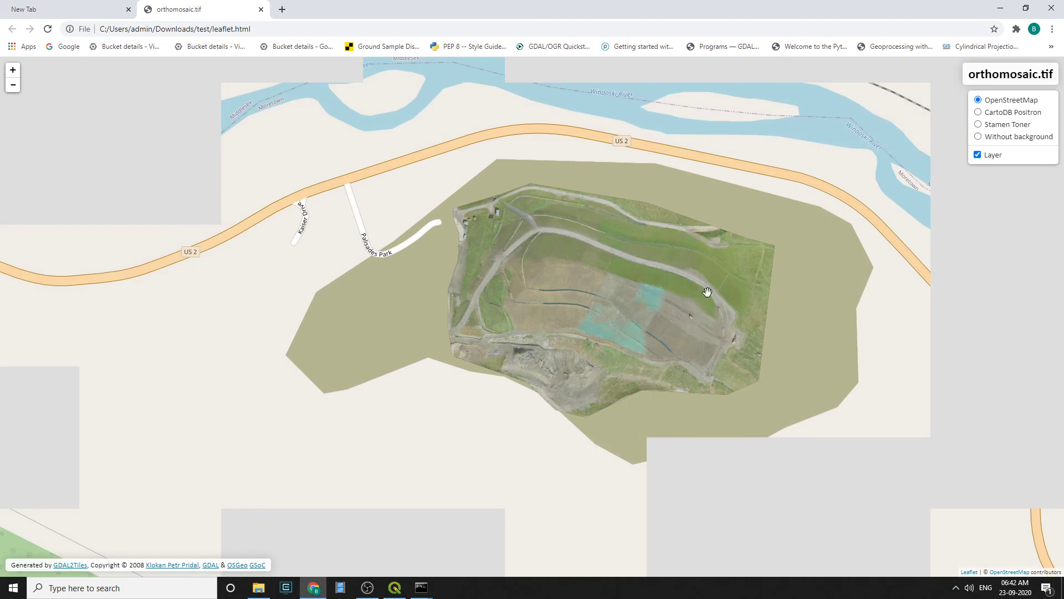
drag(690, 278, 611, 304)
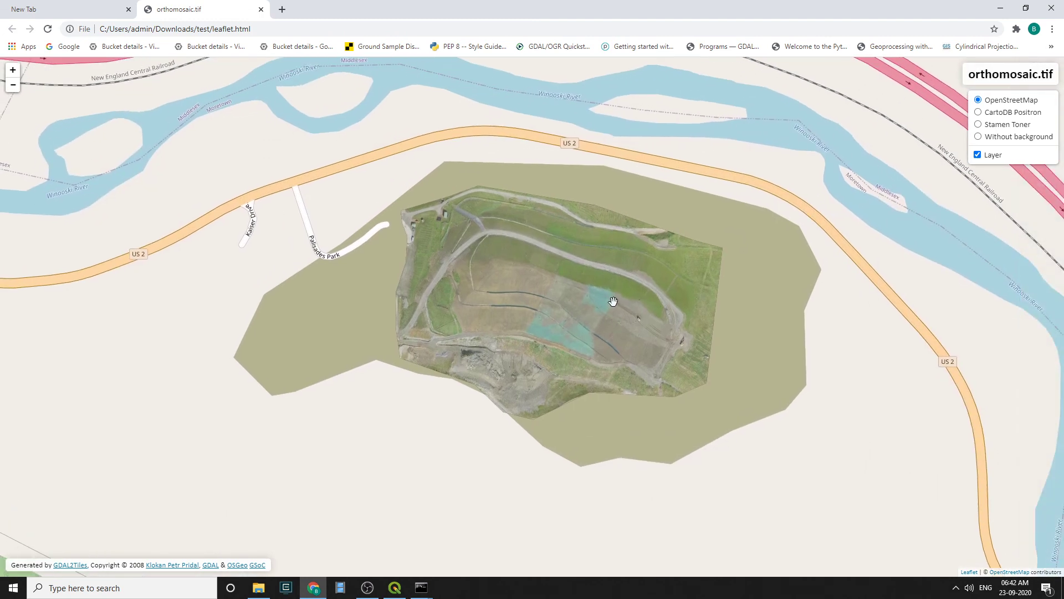